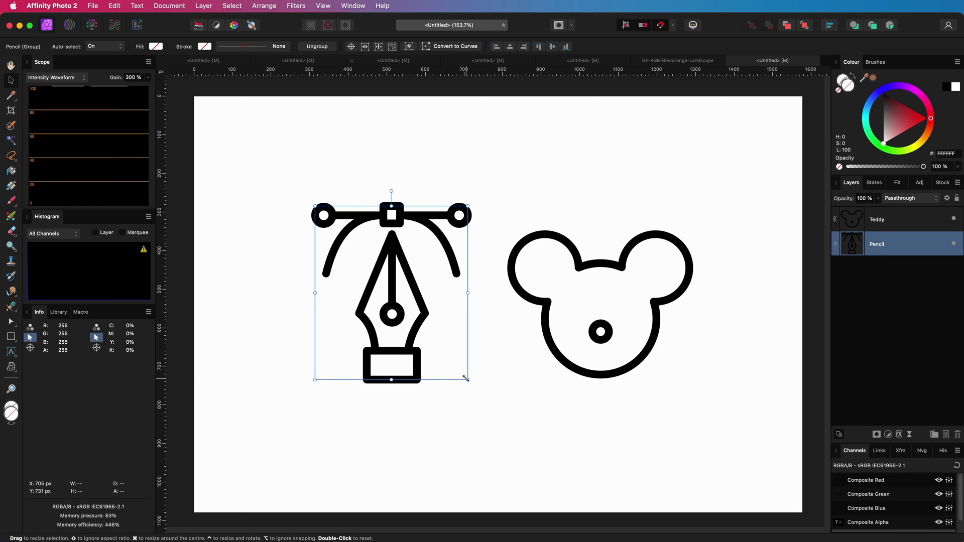
Try resizing the pen-nib icon and the teddy-head outline, undoing the teddy-head resize.
{"action": "mouse_move", "coordinate": [465, 379]}
{"action": "left_mouse_down"}
{"action": "mouse_move", "coordinate": [372, 267]}
{"action": "mouse_move", "coordinate": [483, 399]}
{"action": "mouse_move", "coordinate": [427, 345]}
{"action": "mouse_move", "coordinate": [430, 336]}
{"action": "left_mouse_up"}
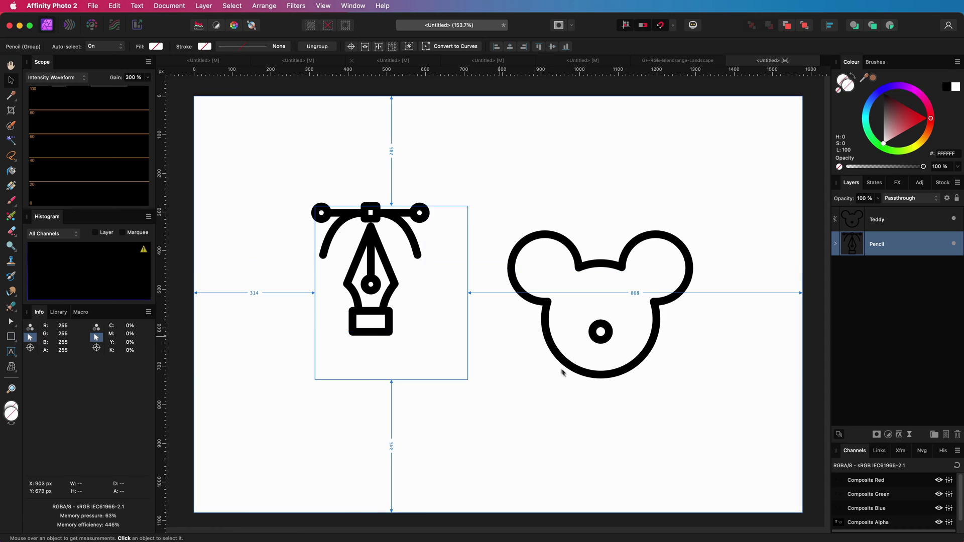
{"action": "left_click", "coordinate": [598, 377]}
{"action": "left_click_drag", "start_coordinate": [692, 377], "coordinate": [593, 291]}
{"action": "key", "text": "super+z"}
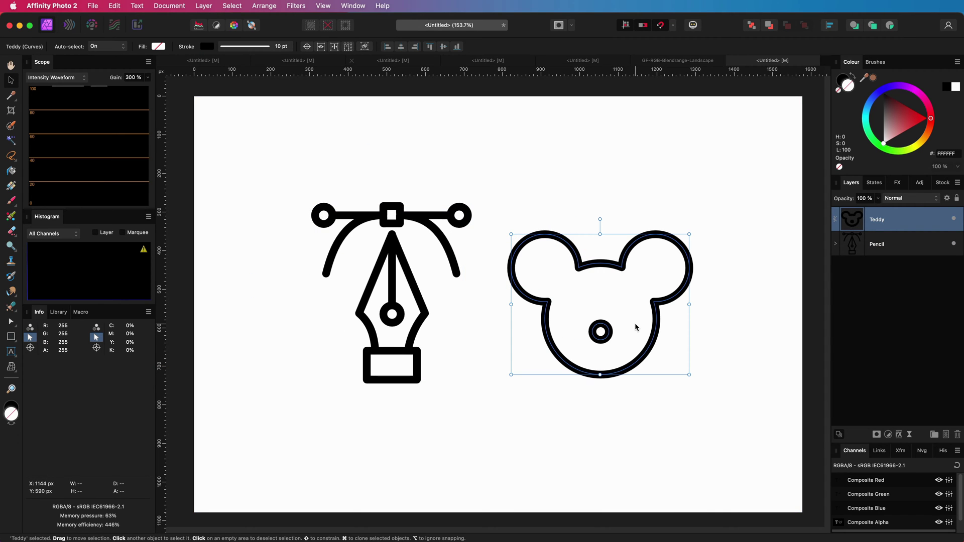
Turn on Scale with object for the pen-nib stroke, then test-shrink the icon and undo.
{"action": "left_click", "coordinate": [407, 350]}
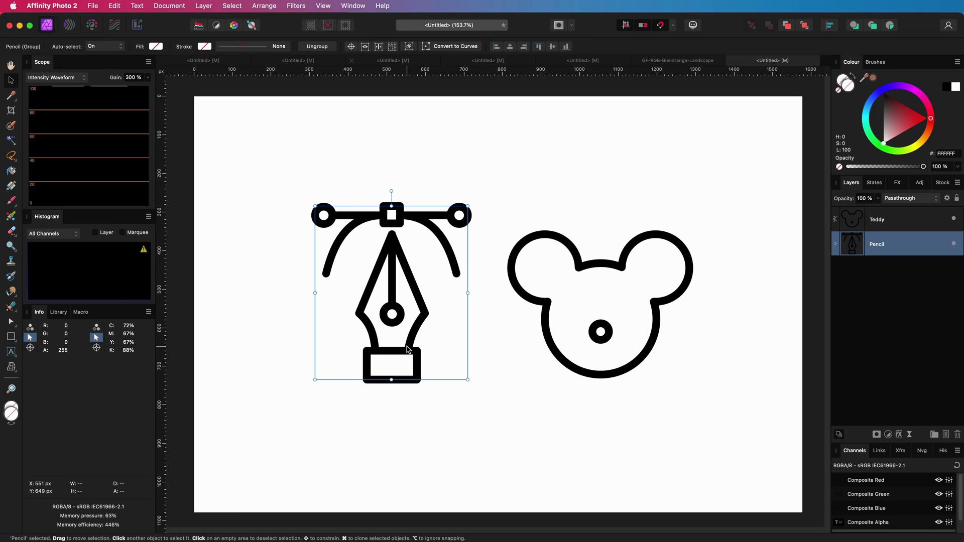
{"action": "left_click", "coordinate": [255, 46]}
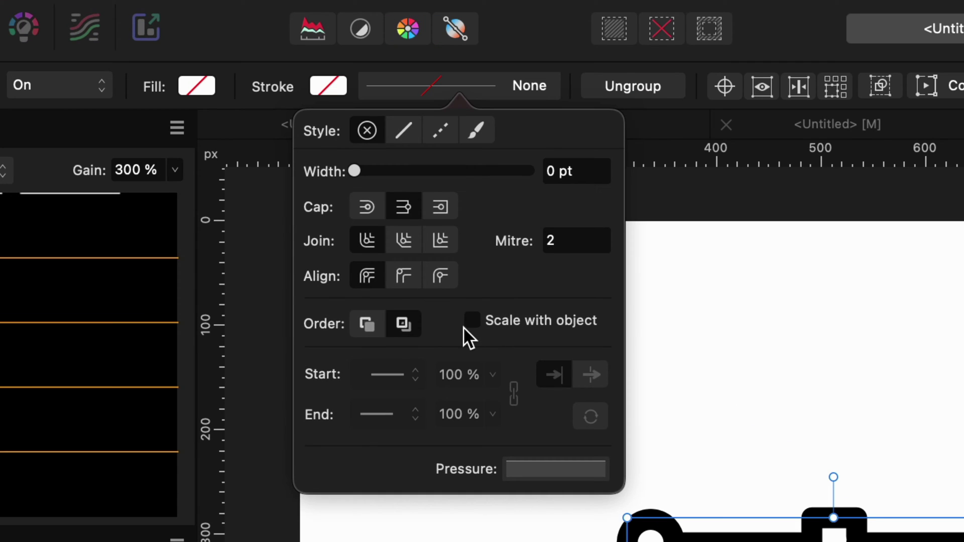
{"action": "left_click", "coordinate": [472, 320]}
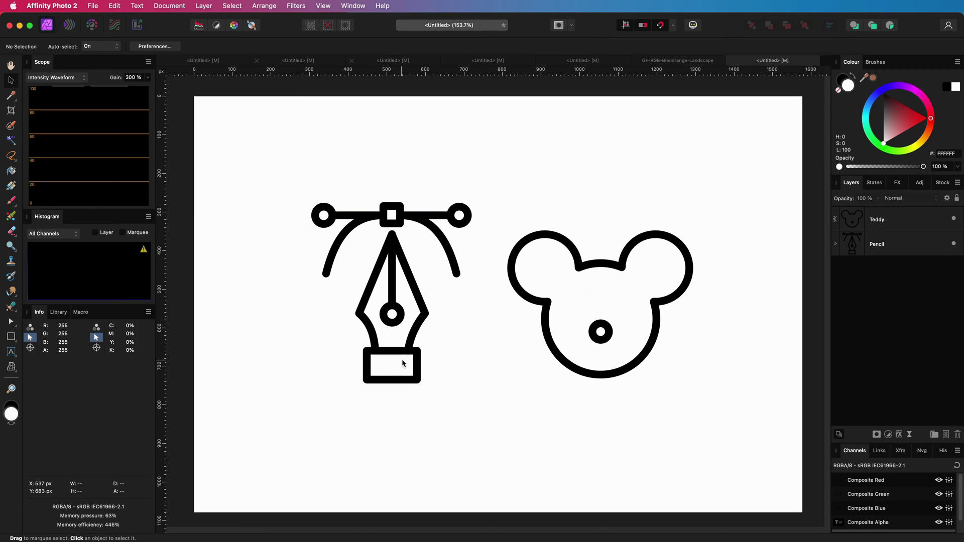
{"action": "left_click", "coordinate": [417, 351]}
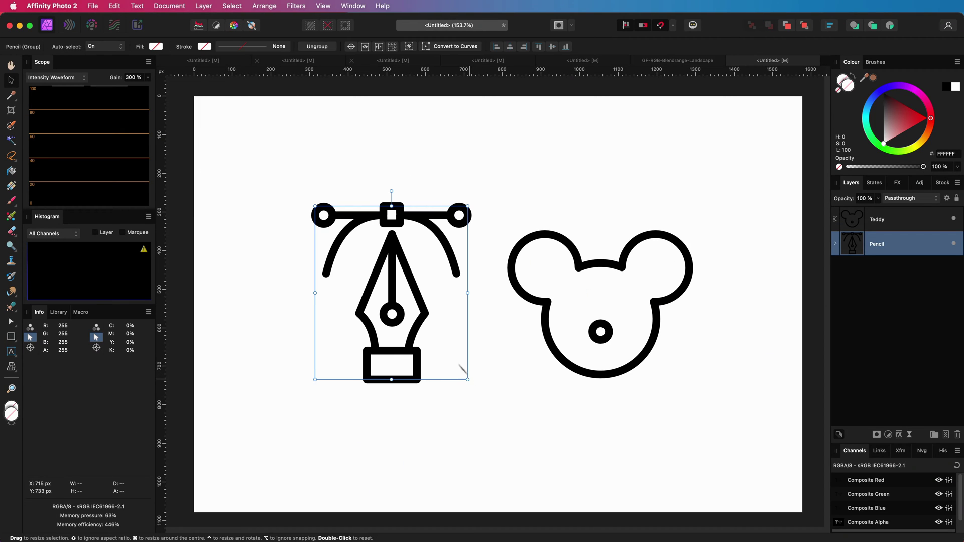
{"action": "left_click_drag", "start_coordinate": [466, 378], "coordinate": [395, 268]}
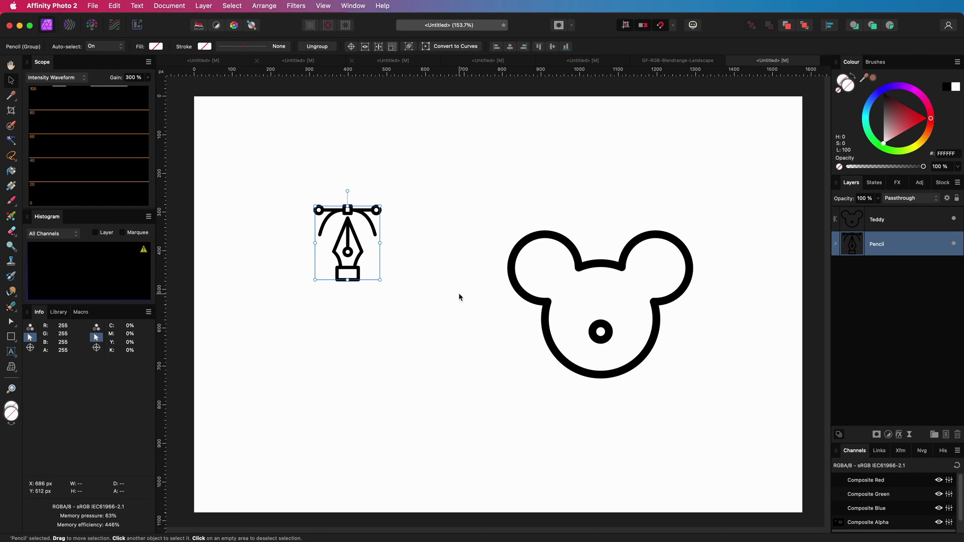
{"action": "key", "text": "super+z"}
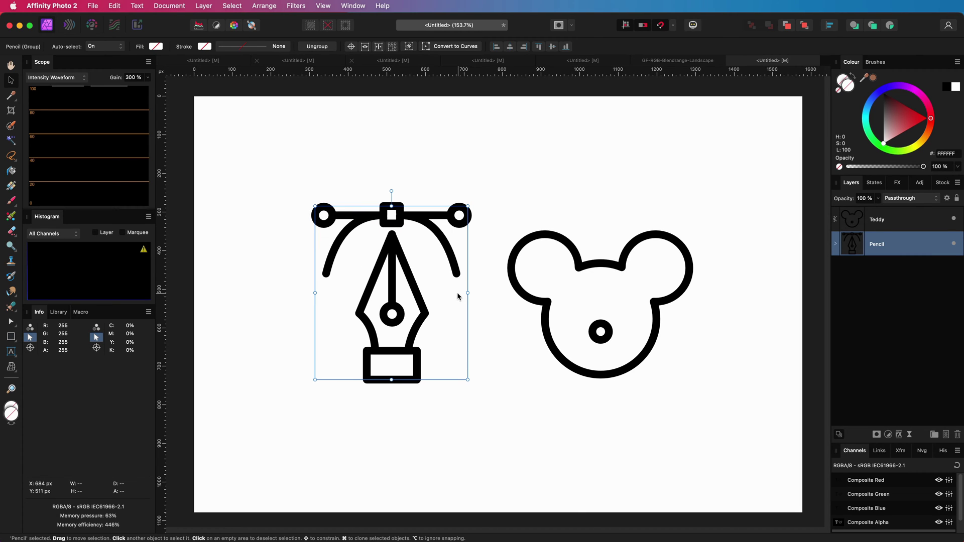
Add an Outer Shadow quick effect to the pen-nib icon group.
{"action": "left_click", "coordinate": [897, 182]}
{"action": "left_click", "coordinate": [846, 342]}
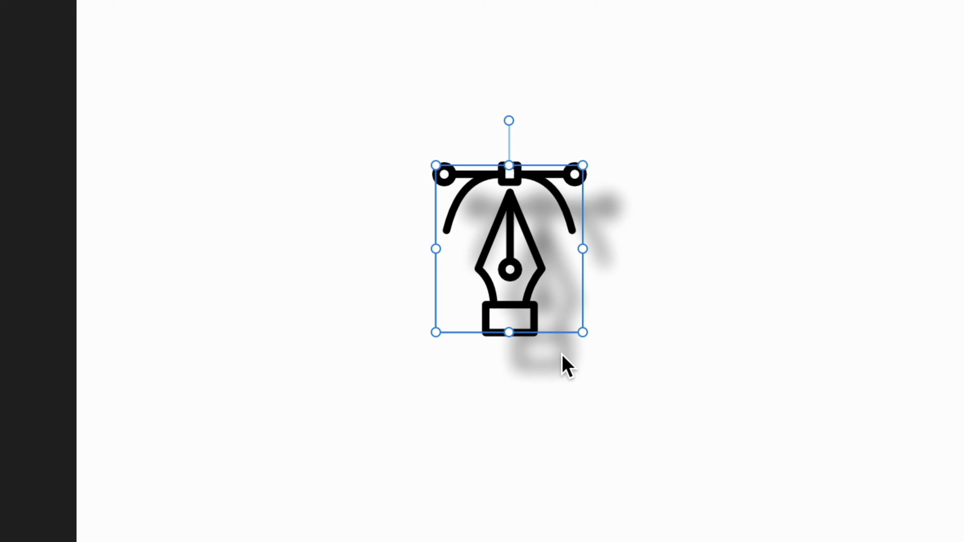
Undo the pen-nib icon's test shrink, then undo and redo its outer shadow.
{"action": "key", "text": "super+z"}
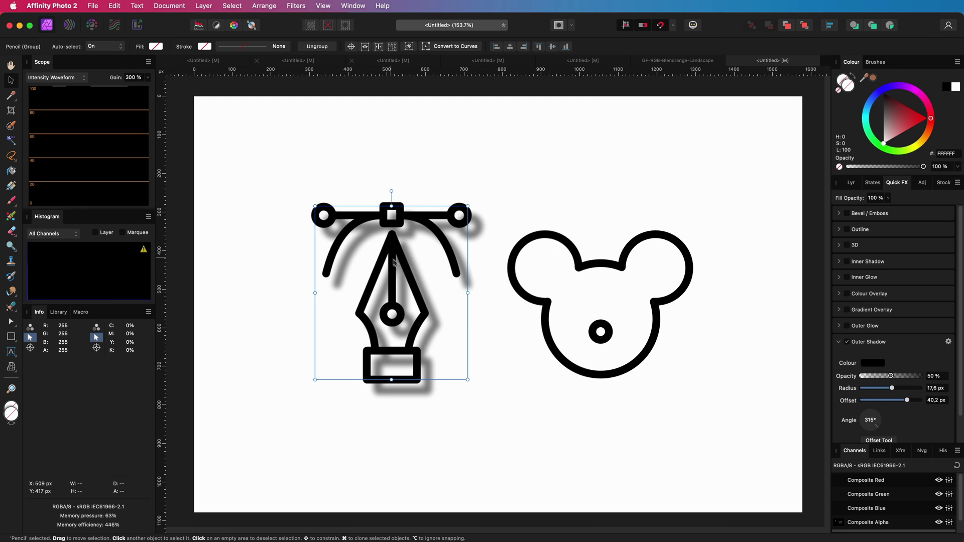
{"action": "key", "text": "super+z"}
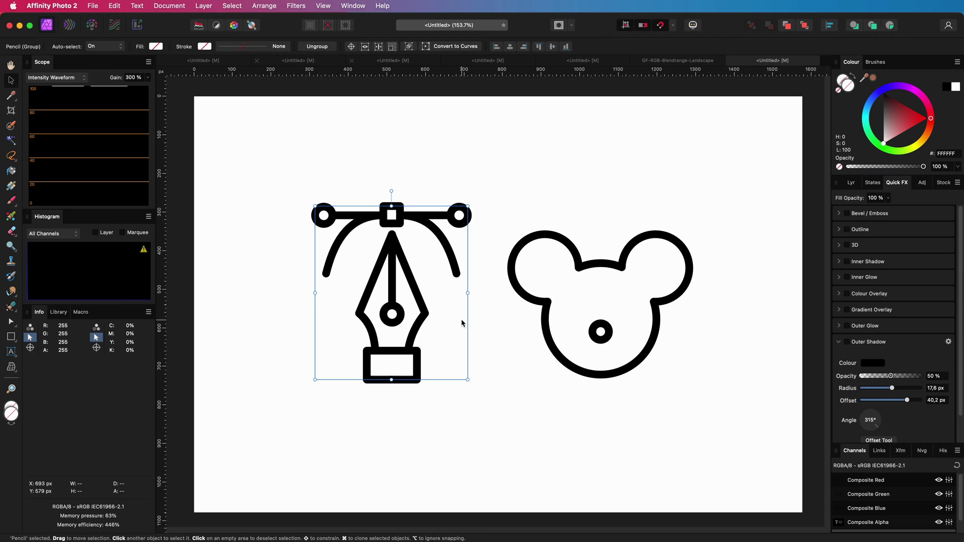
{"action": "key", "text": "super+shift+z"}
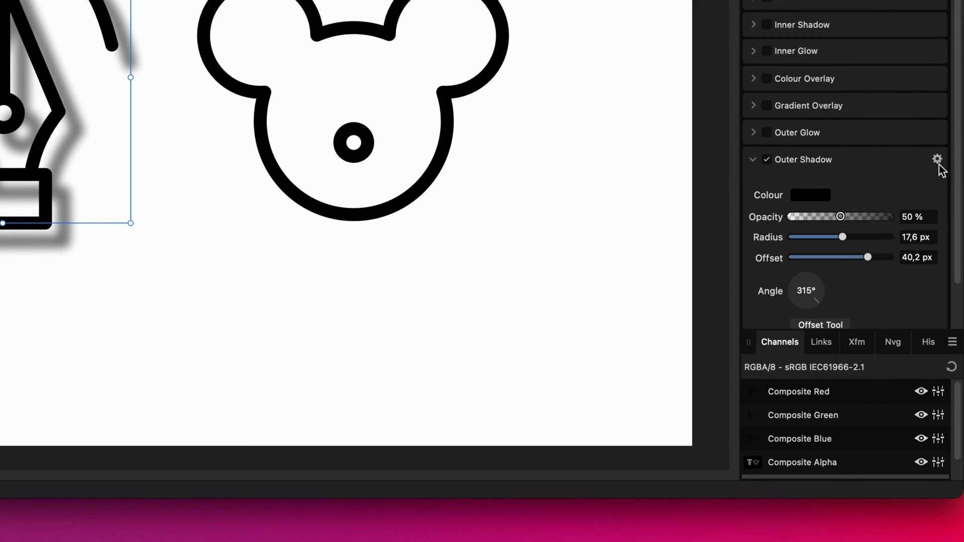
Enable Scale with Object in the outer shadow settings, then test-shrink the icon and undo.
{"action": "left_click", "coordinate": [937, 159]}
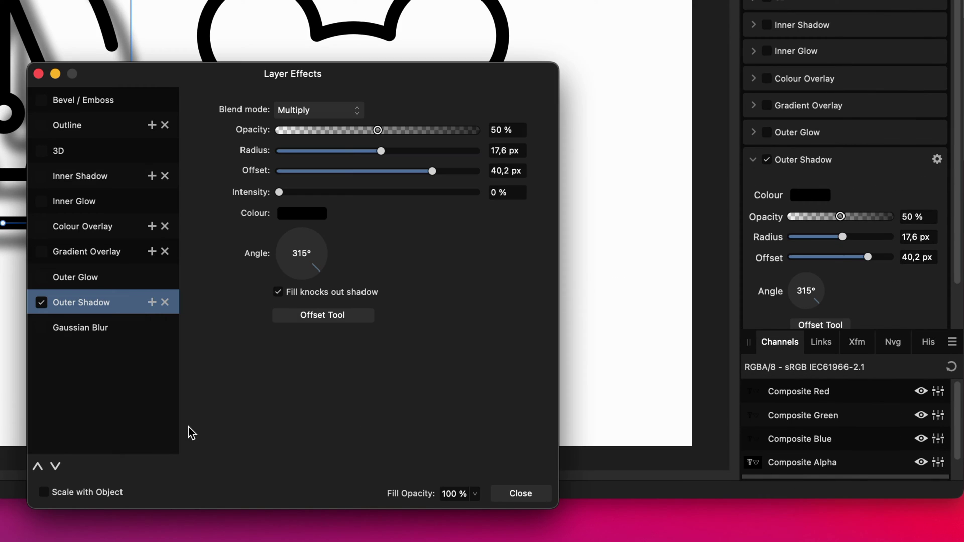
{"action": "left_click", "coordinate": [44, 492]}
{"action": "left_click", "coordinate": [521, 490]}
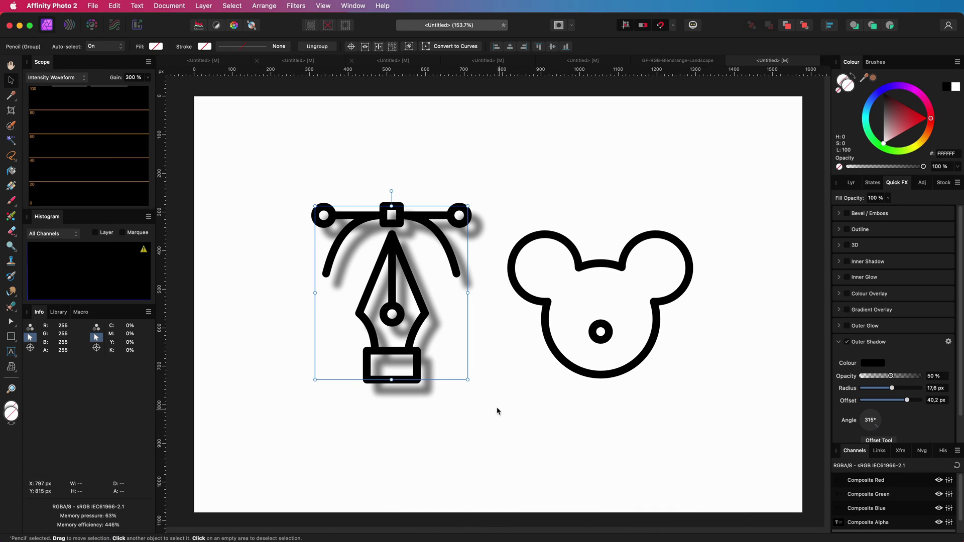
{"action": "left_click_drag", "start_coordinate": [467, 387], "coordinate": [463, 375]}
{"action": "left_click_drag", "start_coordinate": [426, 312], "coordinate": [357, 254]}
{"action": "key", "text": "super+z"}
{"action": "left_click", "coordinate": [949, 341]}
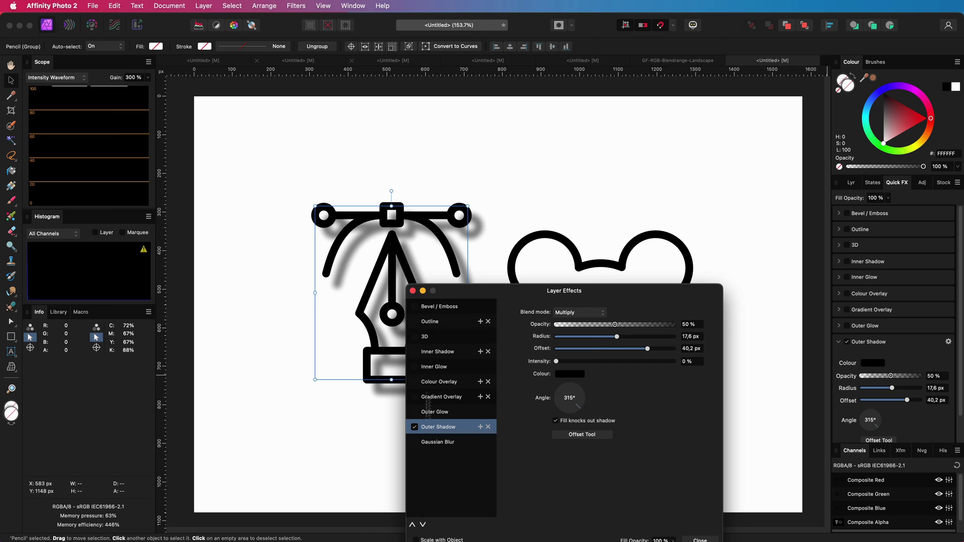
{"action": "left_click", "coordinate": [413, 291]}
{"action": "left_click", "coordinate": [243, 46]}
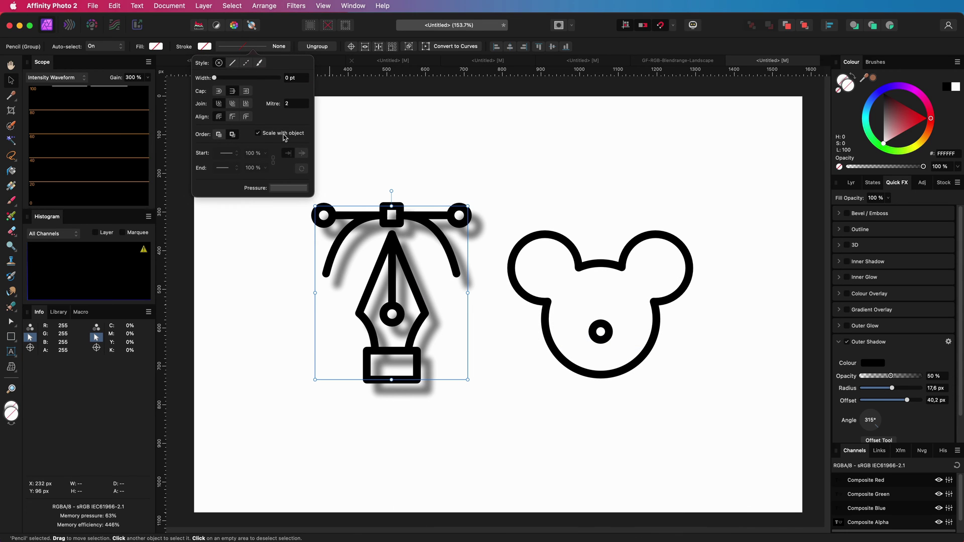
{"action": "left_click", "coordinate": [394, 142]}
{"action": "left_click", "coordinate": [394, 142]}
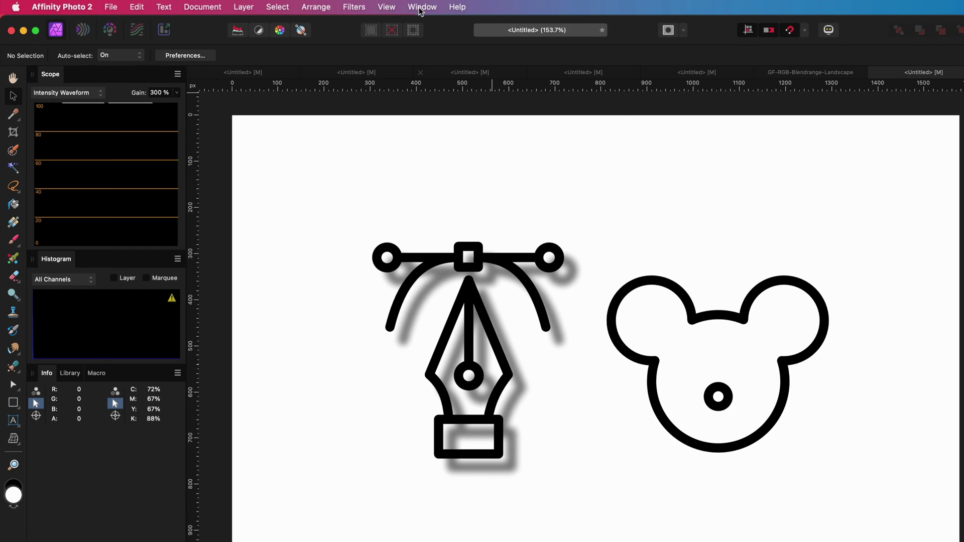
Show the Transform panel, switch on Scale Override, and test-shrink the pen-nib icon.
{"action": "left_click", "coordinate": [353, 6]}
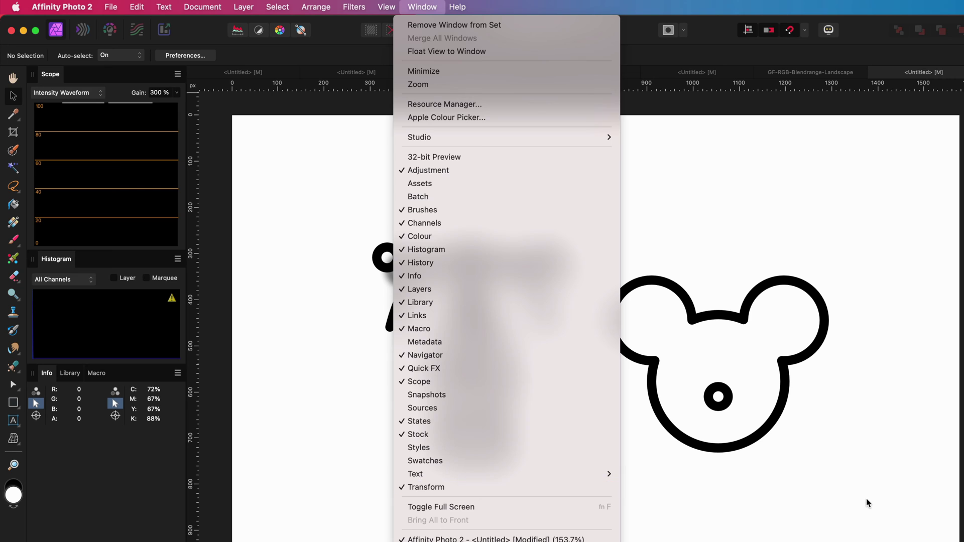
{"action": "left_click", "coordinate": [877, 505]}
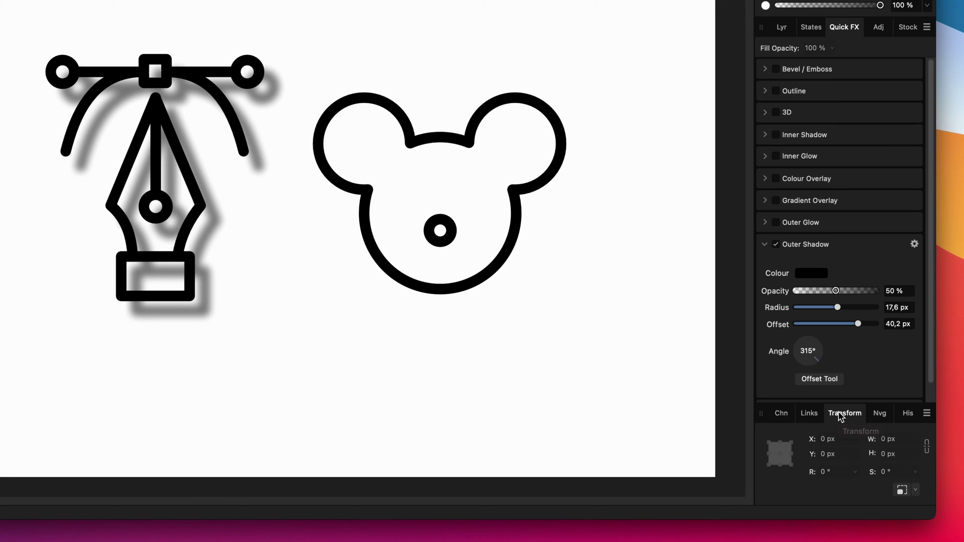
{"action": "left_click", "coordinate": [901, 494]}
{"action": "left_click", "coordinate": [172, 297]}
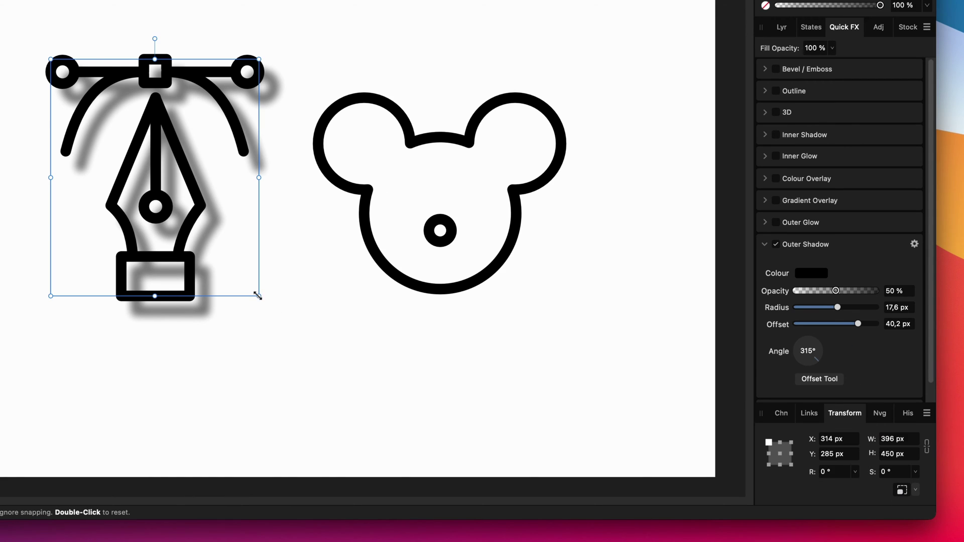
{"action": "left_click_drag", "start_coordinate": [260, 296], "coordinate": [295, 308]}
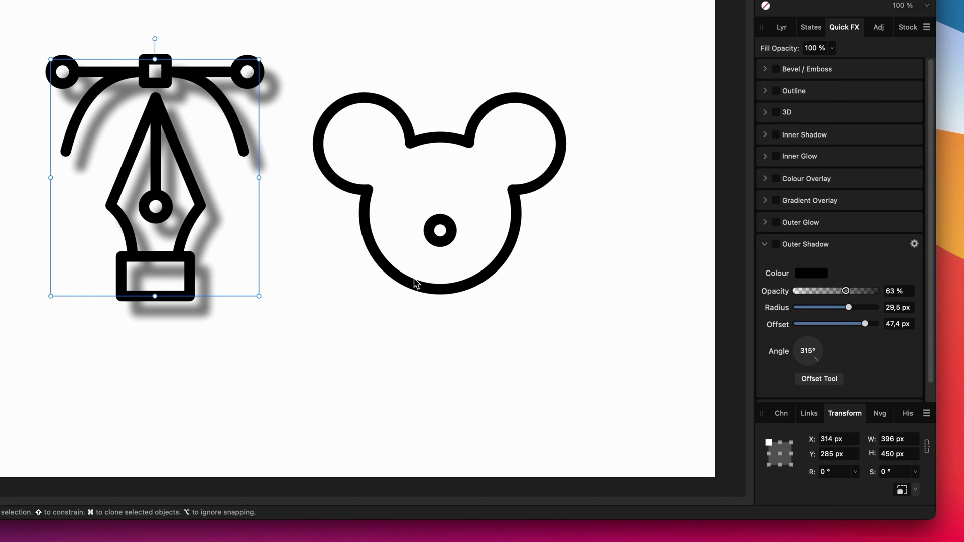
{"action": "left_click", "coordinate": [416, 284]}
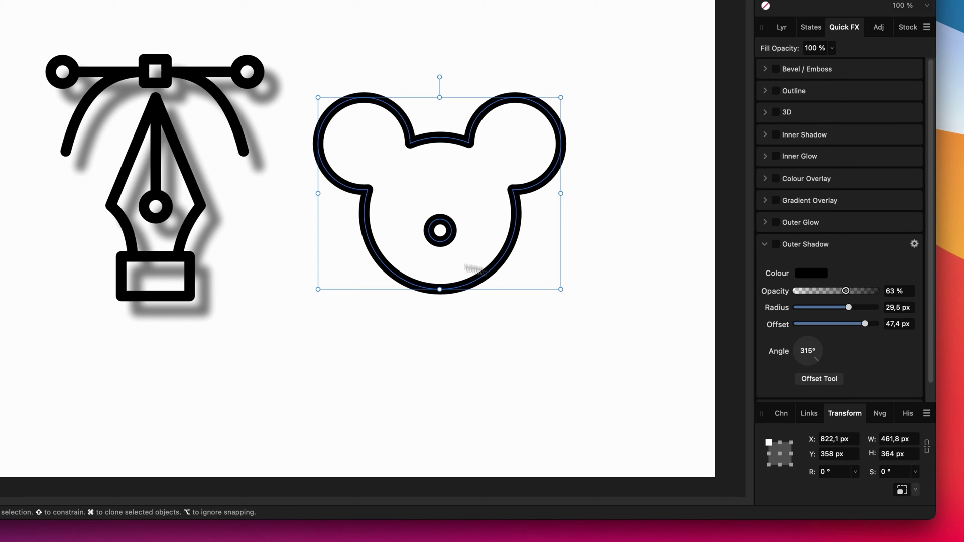
{"action": "left_click_drag", "start_coordinate": [560, 289], "coordinate": [355, 148]}
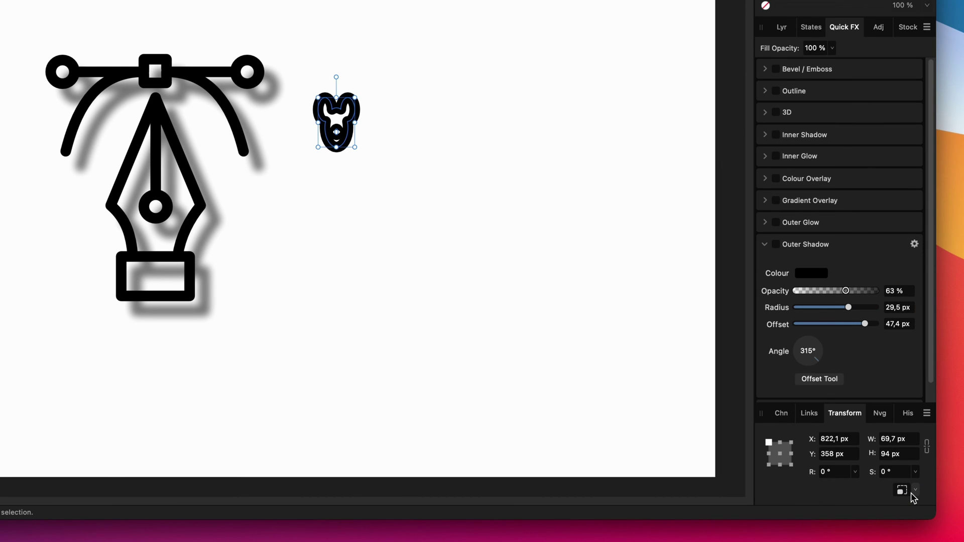
{"action": "left_click", "coordinate": [912, 496]}
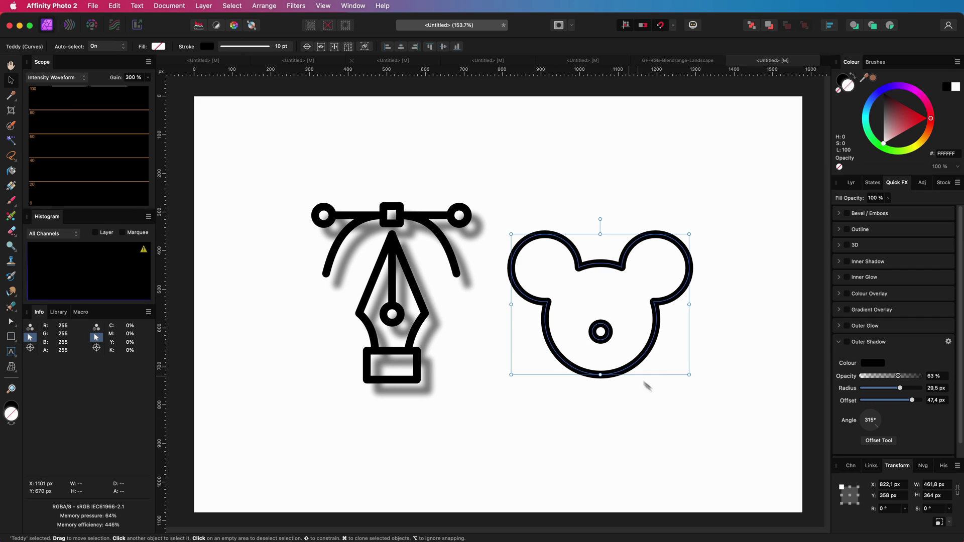
Undo a teddy-head resize, then shrink the pen-nib icon so its shadow scales too.
{"action": "left_click_drag", "start_coordinate": [689, 374], "coordinate": [628, 370]}
{"action": "left_click_drag", "start_coordinate": [567, 331], "coordinate": [663, 381]}
{"action": "key", "text": "super+z"}
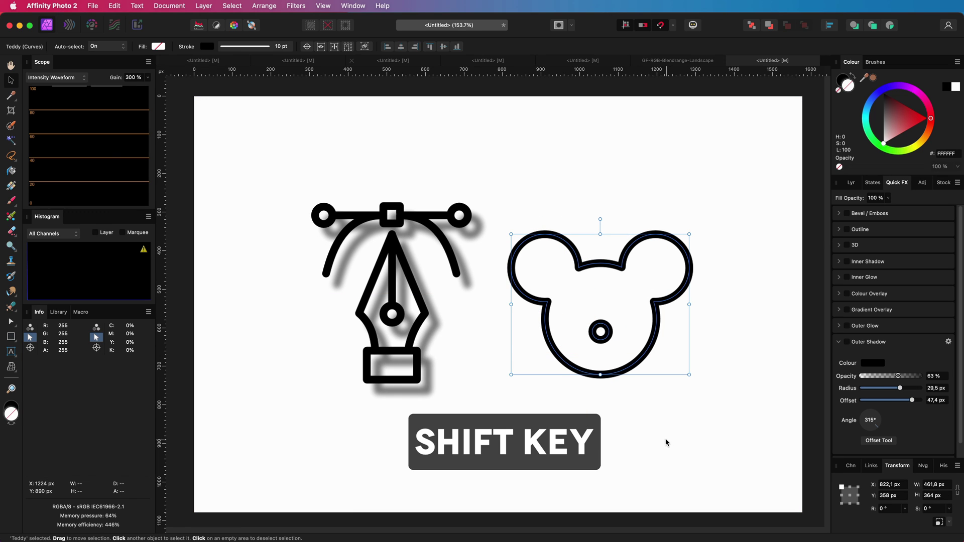
{"action": "left_click", "coordinate": [420, 367]}
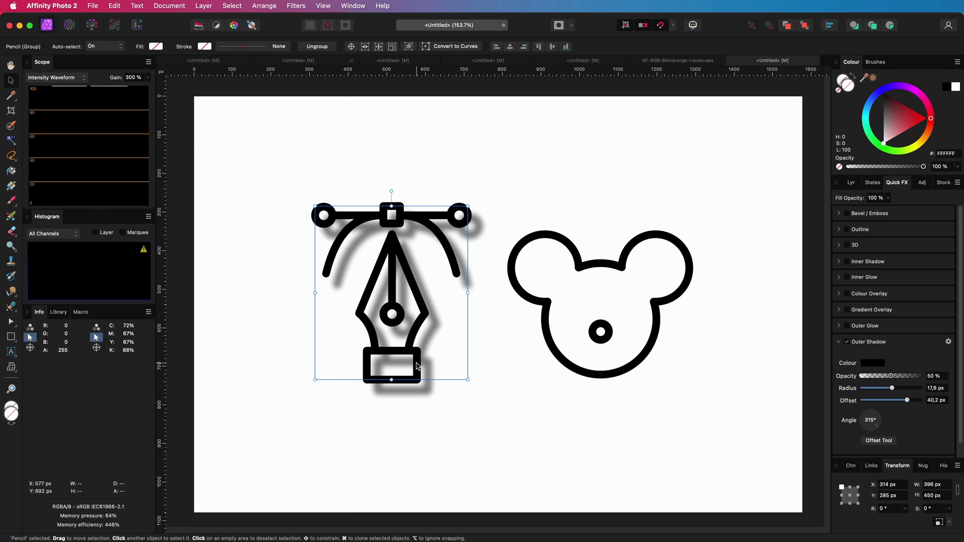
{"action": "left_click_drag", "start_coordinate": [467, 380], "coordinate": [421, 324]}
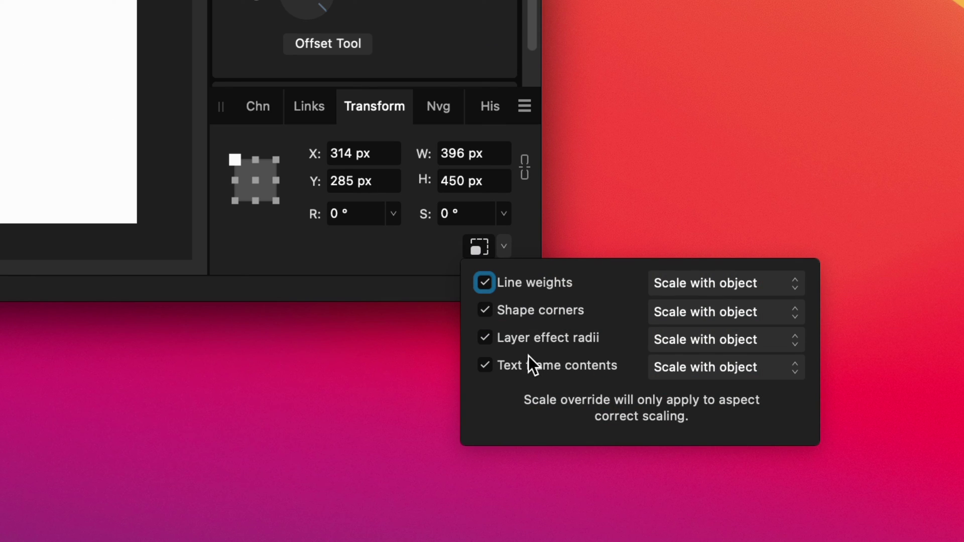
Set Layer effect radii to Locked, test-shrink the pen-nib to 160.2 × 182 px, then undo.
{"action": "left_click", "coordinate": [729, 339]}
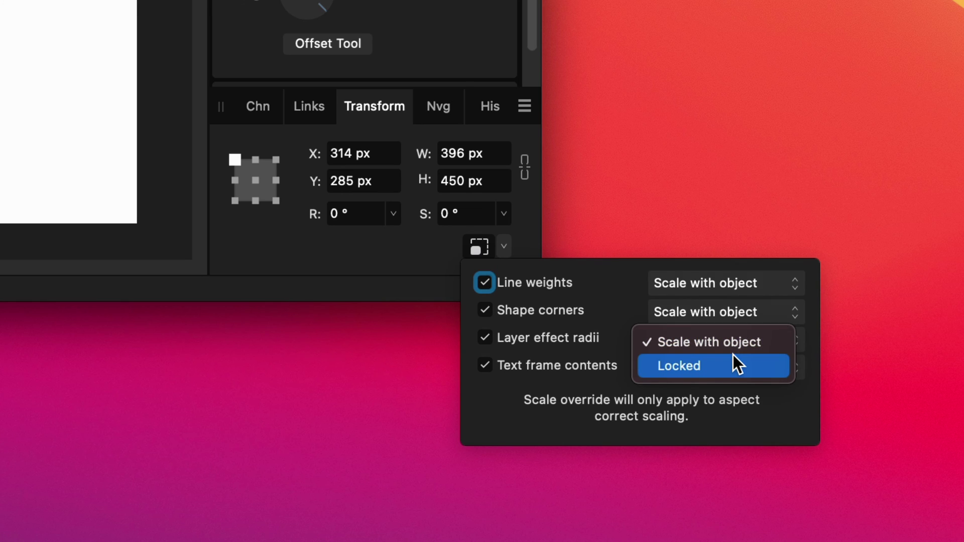
{"action": "left_click", "coordinate": [732, 358]}
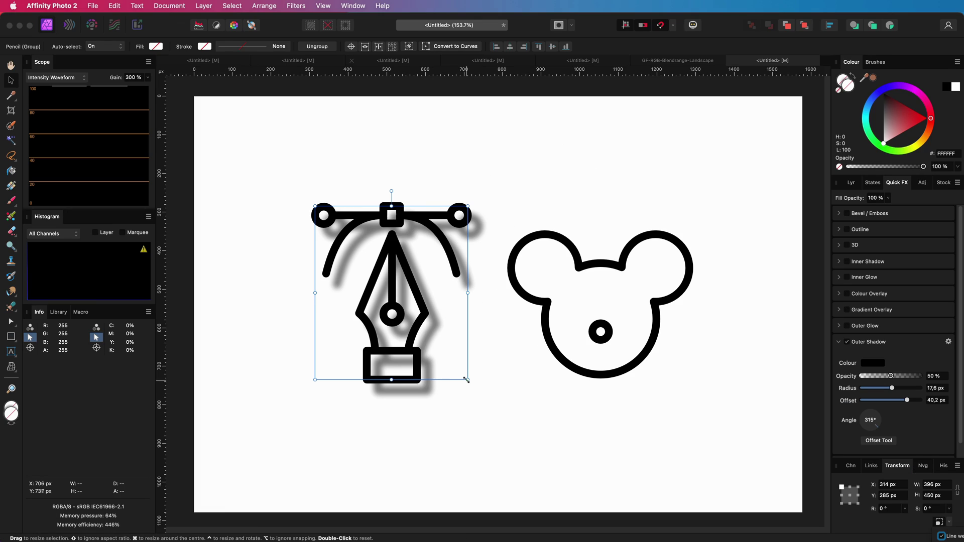
{"action": "left_click_drag", "start_coordinate": [462, 382], "coordinate": [373, 276]}
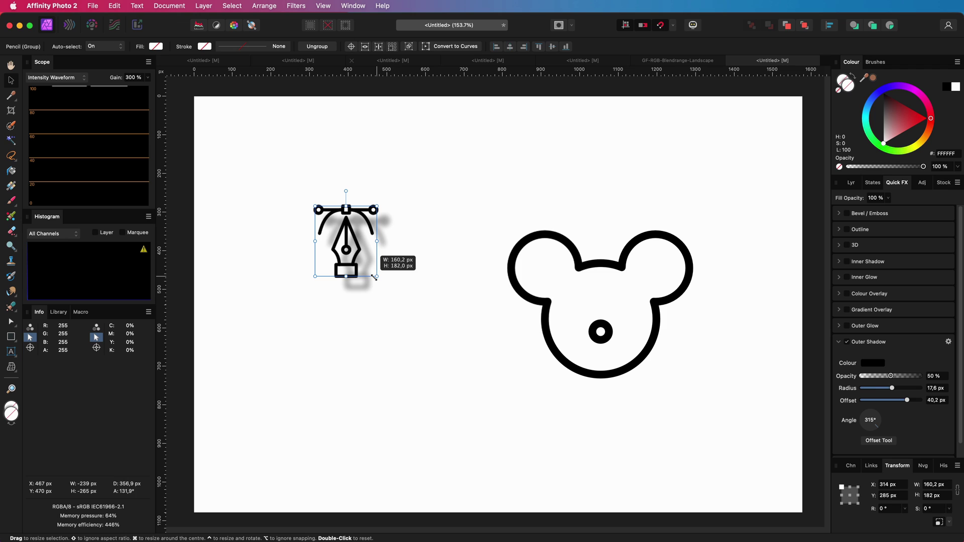
{"action": "key", "text": "super+z"}
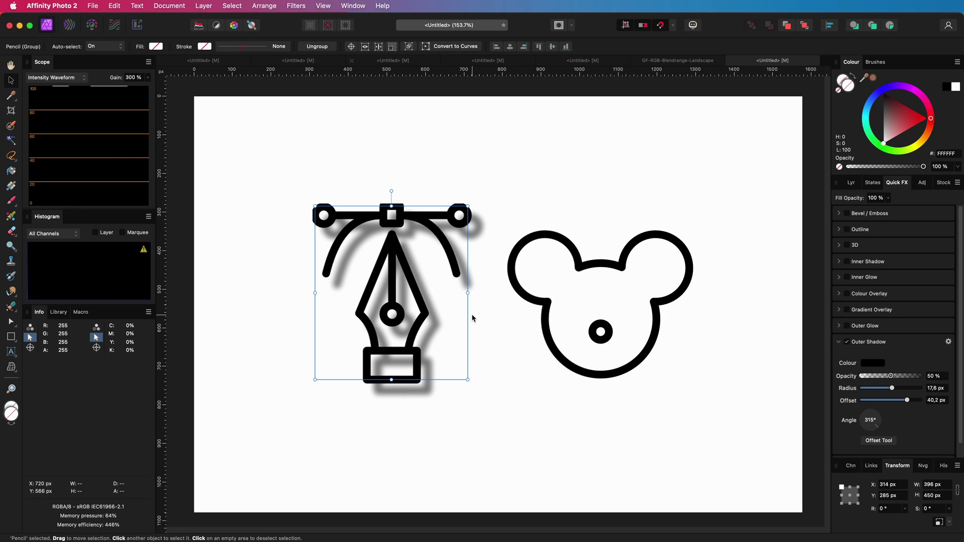
Untick Outer Shadow for the pen-nib icon in Quick FX, then deselect it.
{"action": "left_click", "coordinate": [950, 524]}
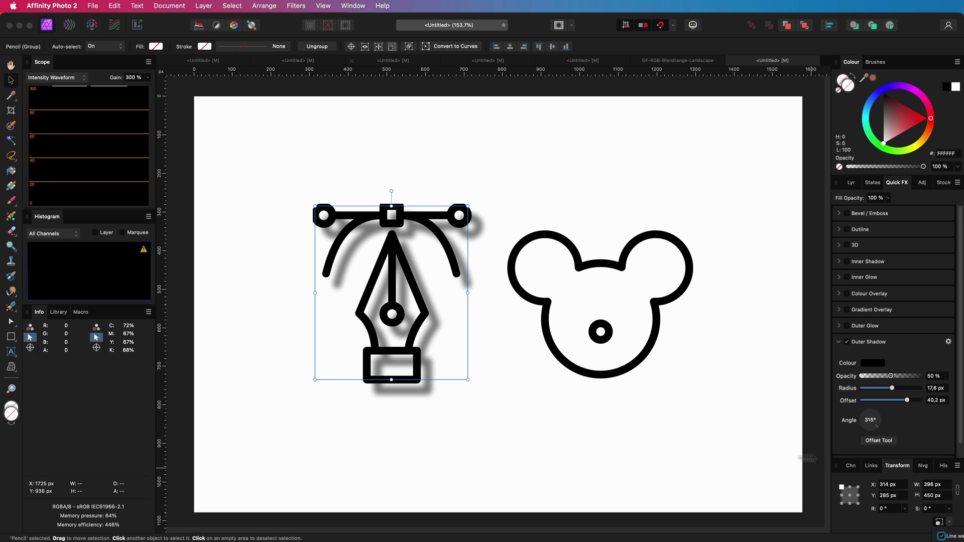
{"action": "left_click", "coordinate": [715, 446]}
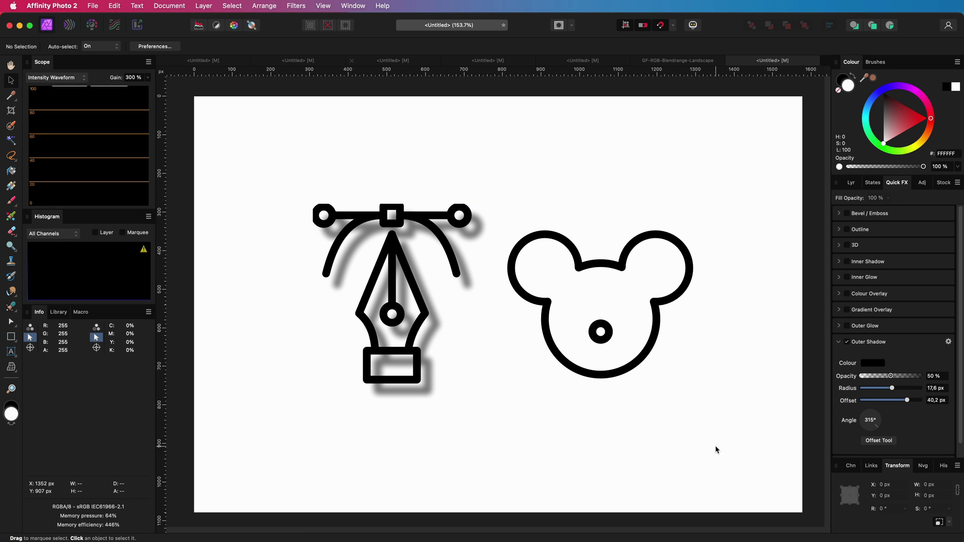
{"action": "left_click", "coordinate": [846, 344]}
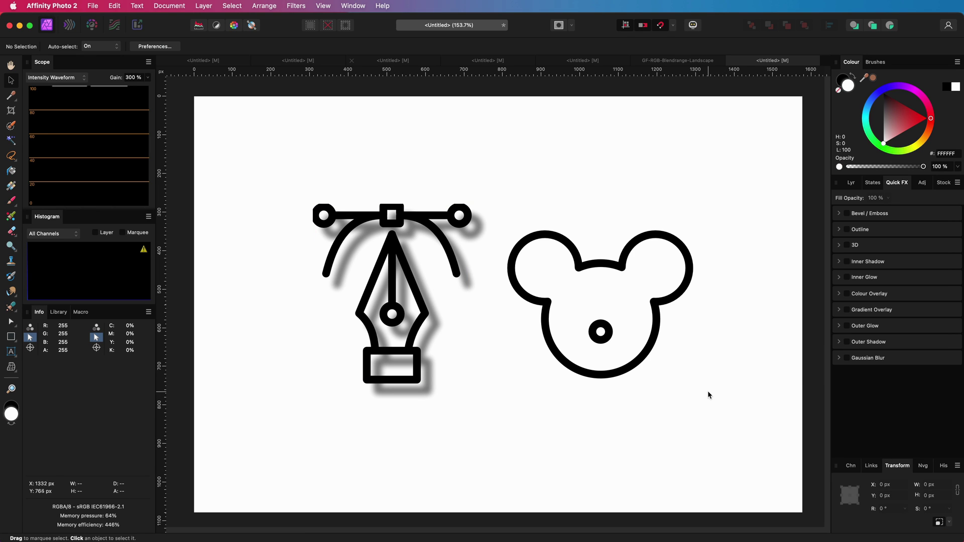
{"action": "left_click", "coordinate": [419, 362]}
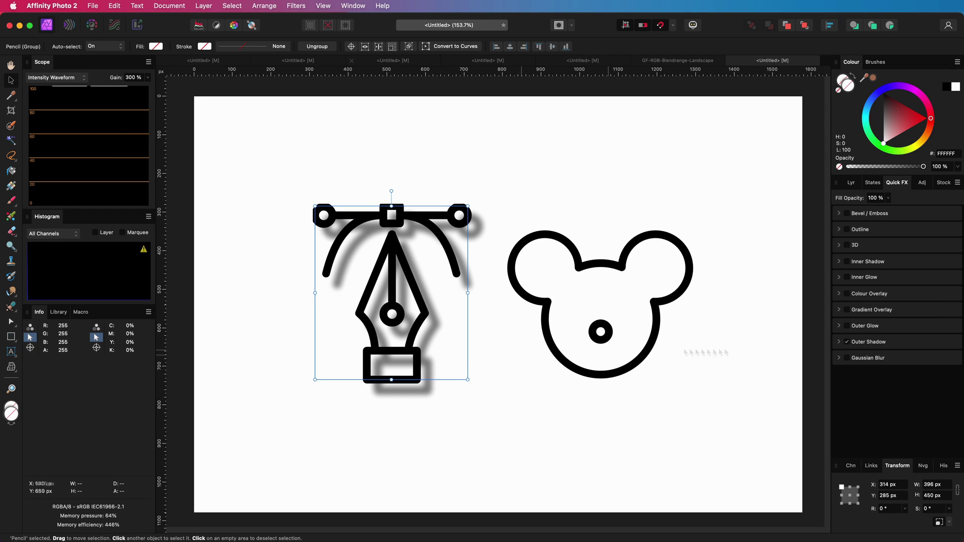
{"action": "left_click", "coordinate": [843, 343]}
{"action": "left_click", "coordinate": [845, 344]}
{"action": "left_click", "coordinate": [666, 385]}
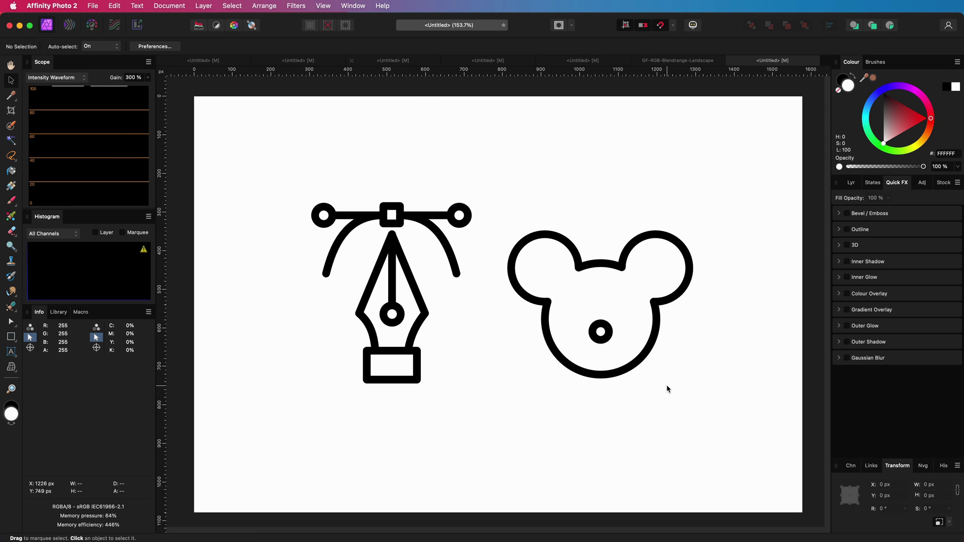